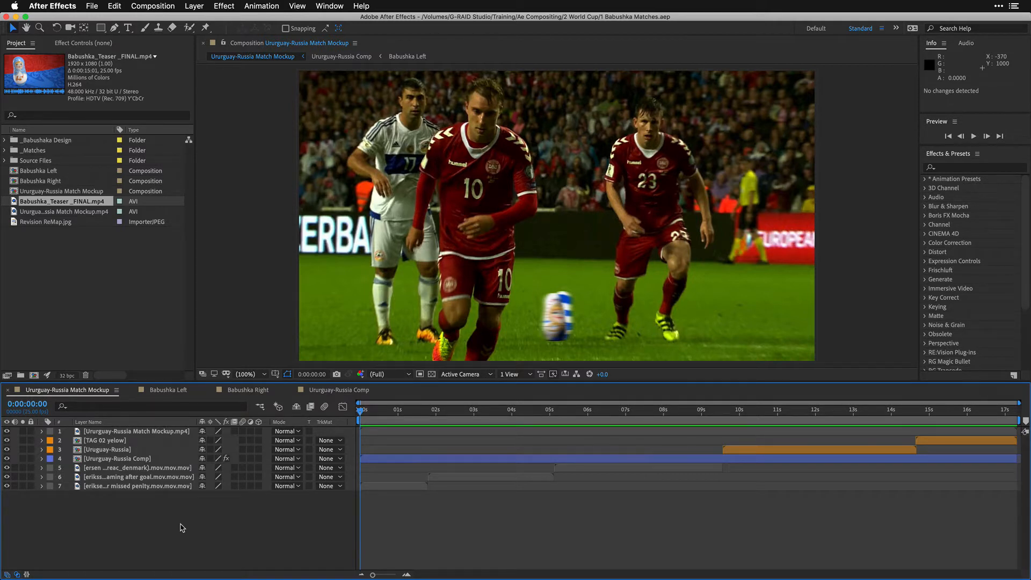
# Play back the Ururguay-Russia Match Mockup composition and park the playhead at 0:00:07:01.
pyautogui.press('space')
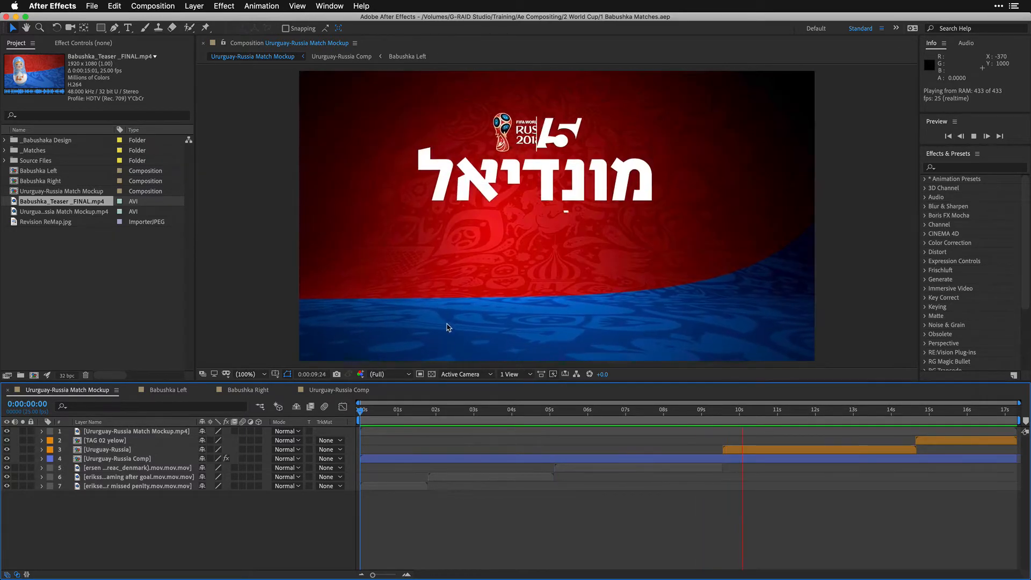
pyautogui.moveTo(661, 413); pyautogui.dragTo(628, 415)
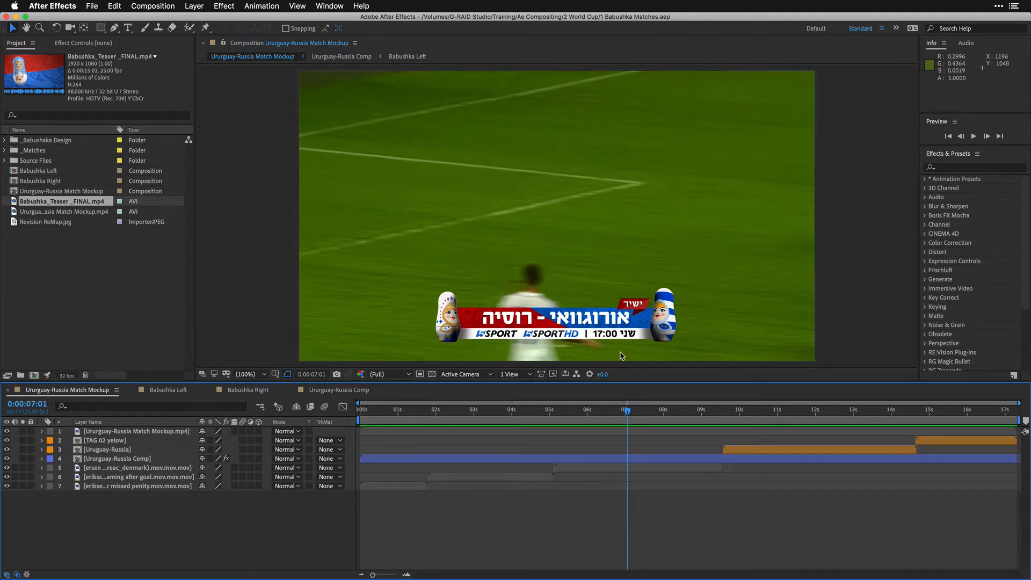
# In the Babushka Left composition, make Babushka_Matte.mov visible, solo it and view it without the transparency grid.
pyautogui.click(178, 391)
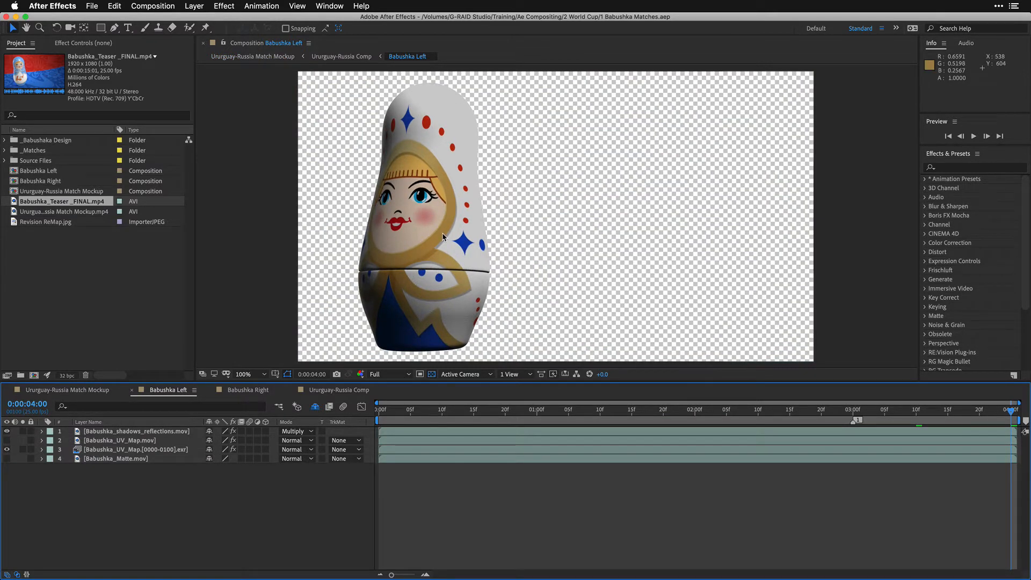
pyautogui.click(110, 458)
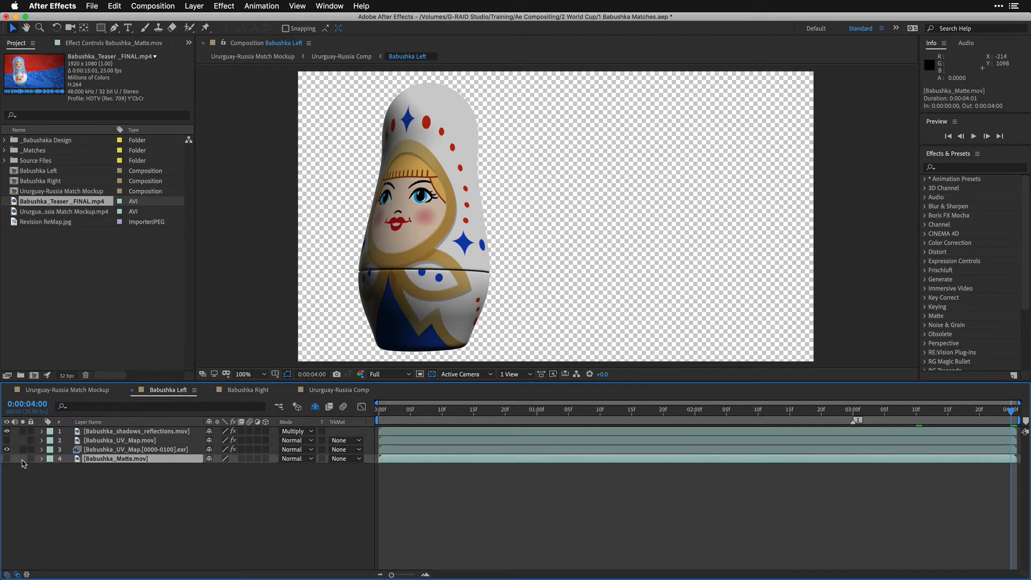
pyautogui.click(7, 460)
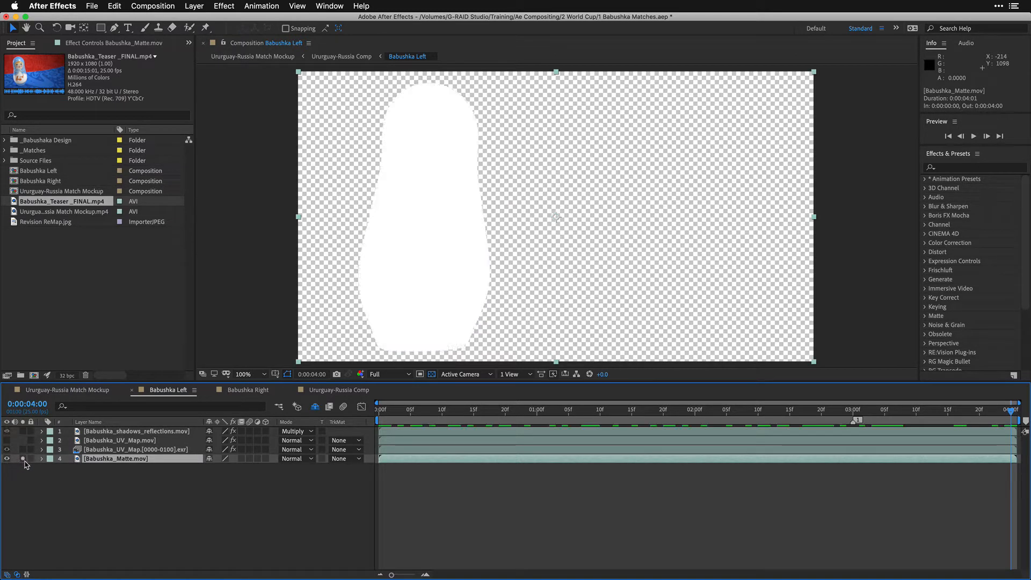
pyautogui.click(22, 459)
pyautogui.click(432, 375)
pyautogui.moveTo(478, 411); pyautogui.dragTo(1013, 412)
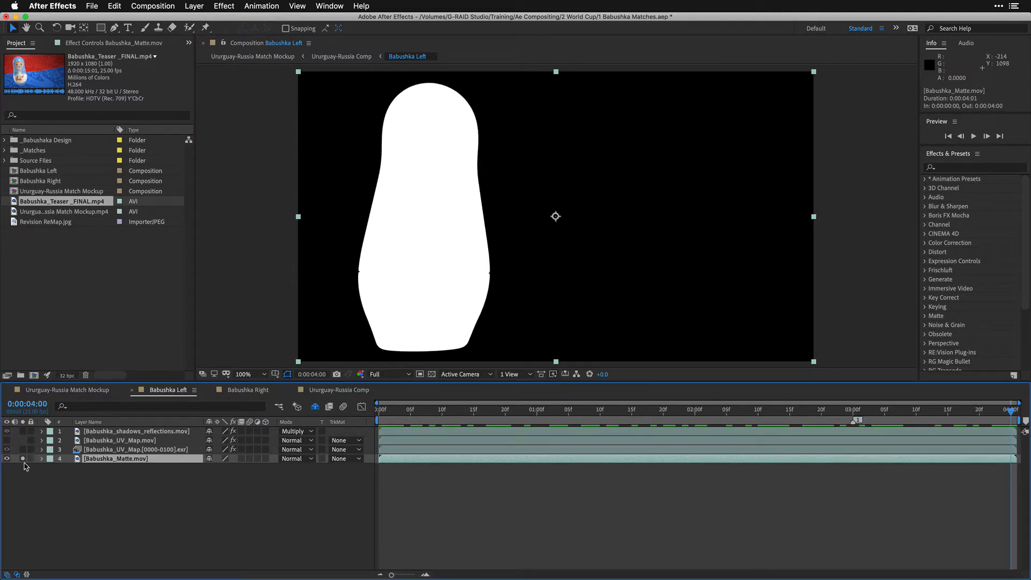
# Turn off effects on the shadows and EXR UV map layers, solo Babushka_UV_Map.[0000-0100].exr and move to 0:00:02:15.
pyautogui.moveTo(233, 431); pyautogui.dragTo(234, 448)
pyautogui.click(22, 449)
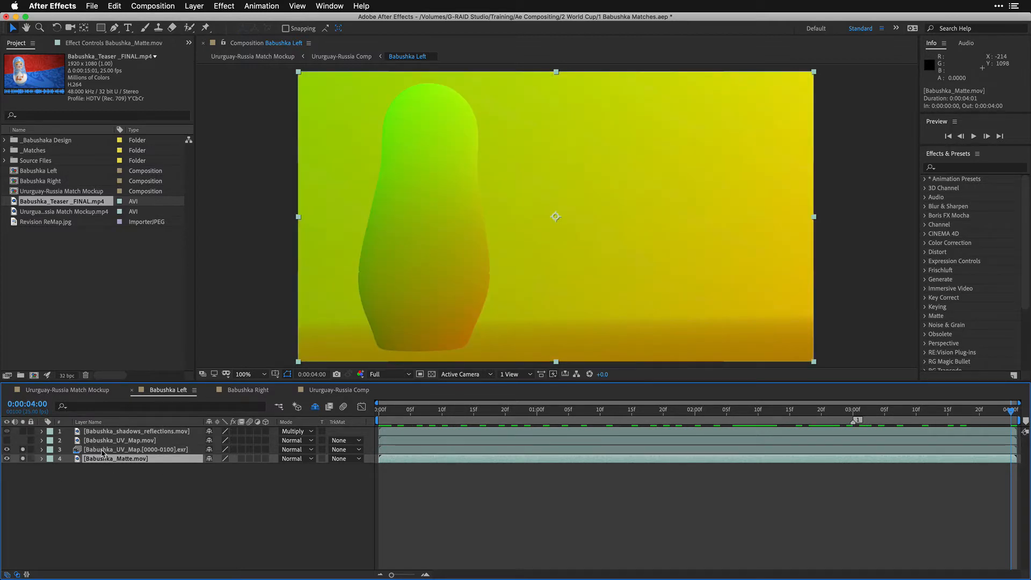
pyautogui.click(99, 451)
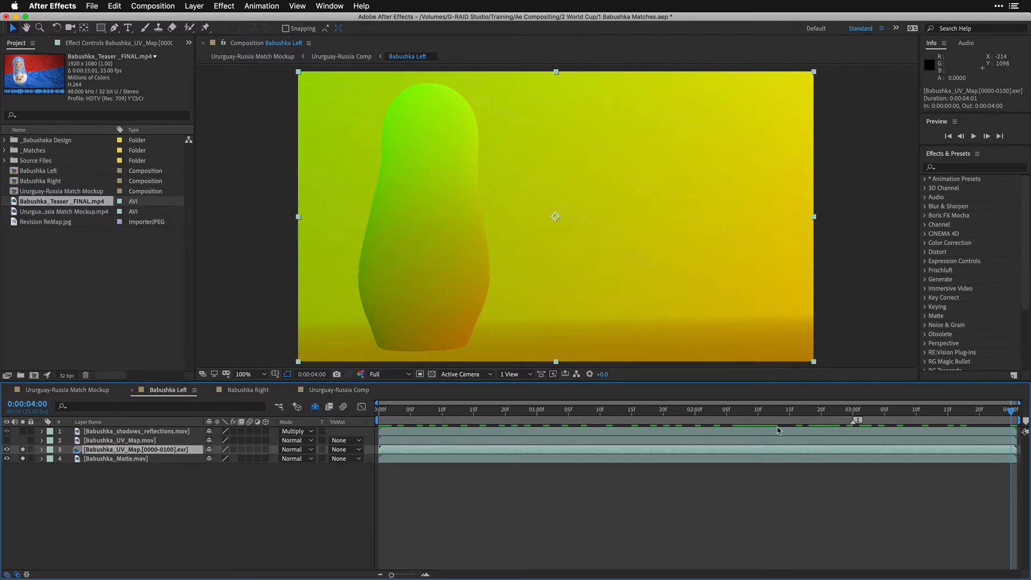
pyautogui.moveTo(975, 414); pyautogui.dragTo(789, 424)
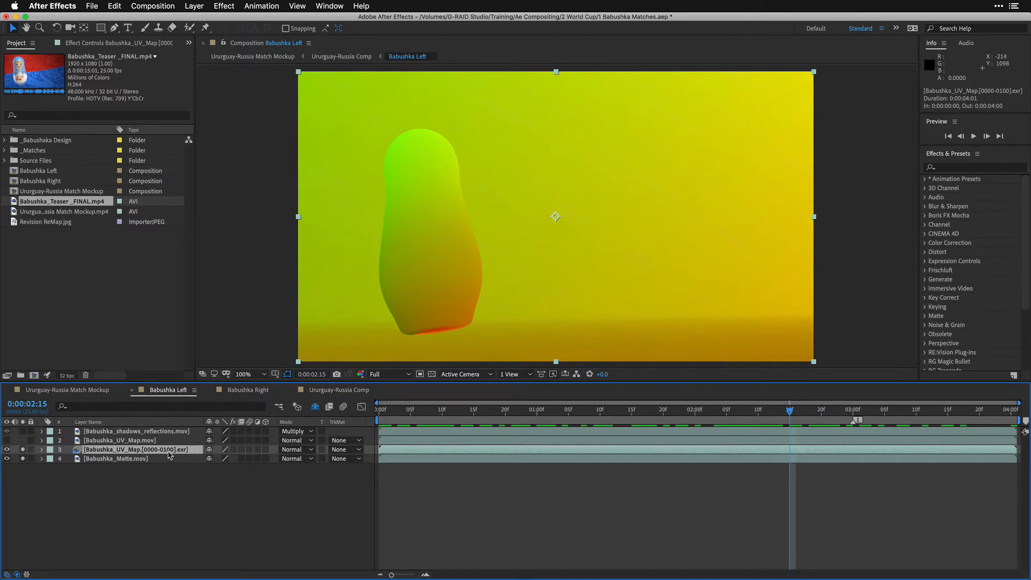
# Reveal the shy layers to view the Costa Rico.jpg and Japan.jpg textures fitted in the layer viewer, and hide them again.
pyautogui.click(317, 408)
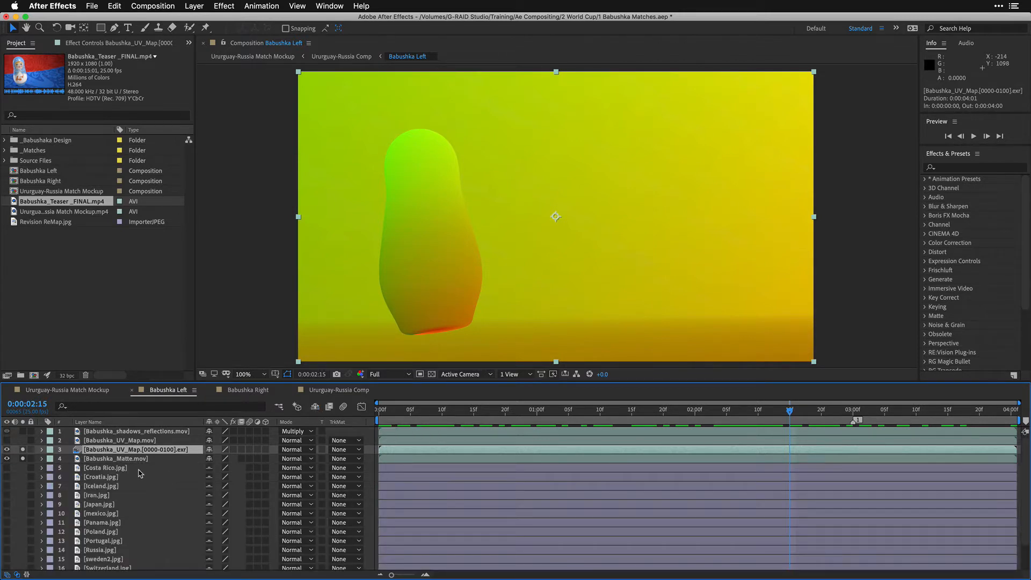
pyautogui.click(104, 469)
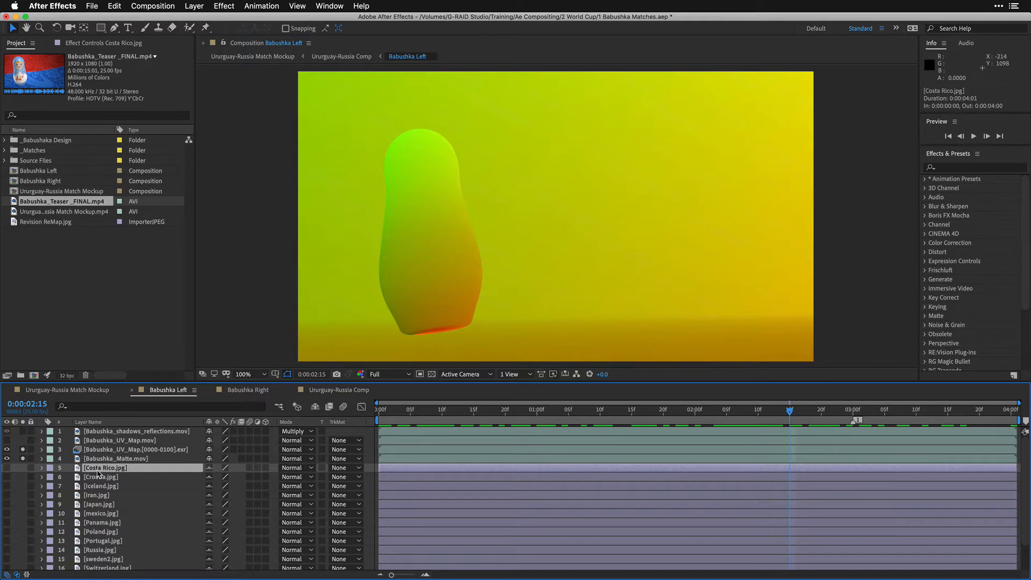
pyautogui.doubleClick(98, 472)
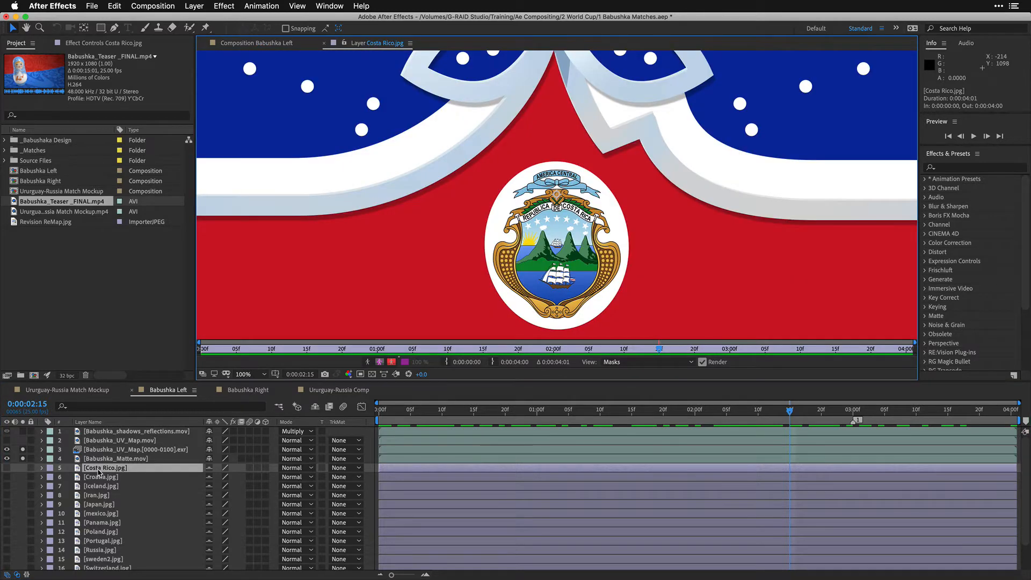
pyautogui.hotkey('shift', '/')
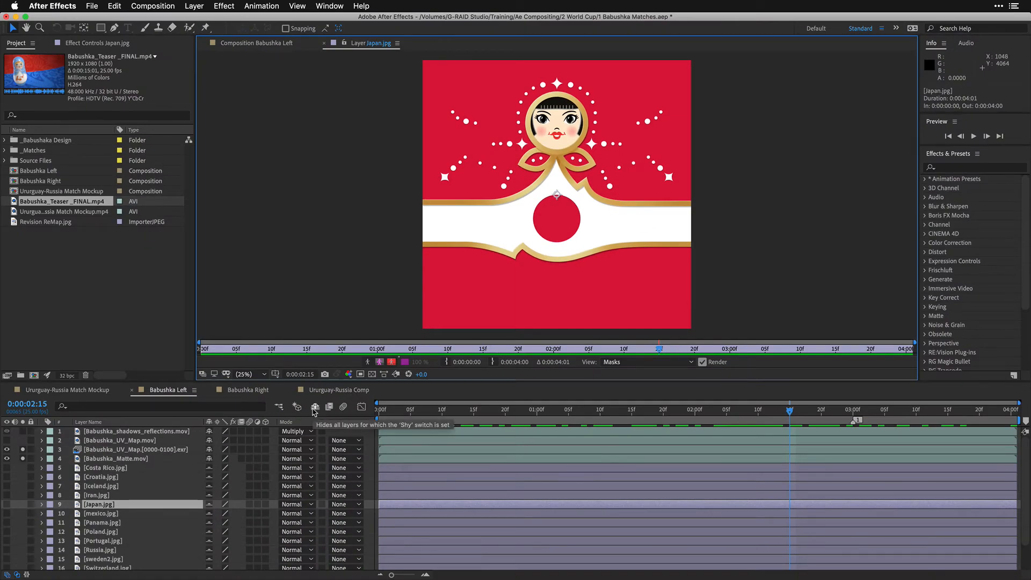
pyautogui.click(315, 407)
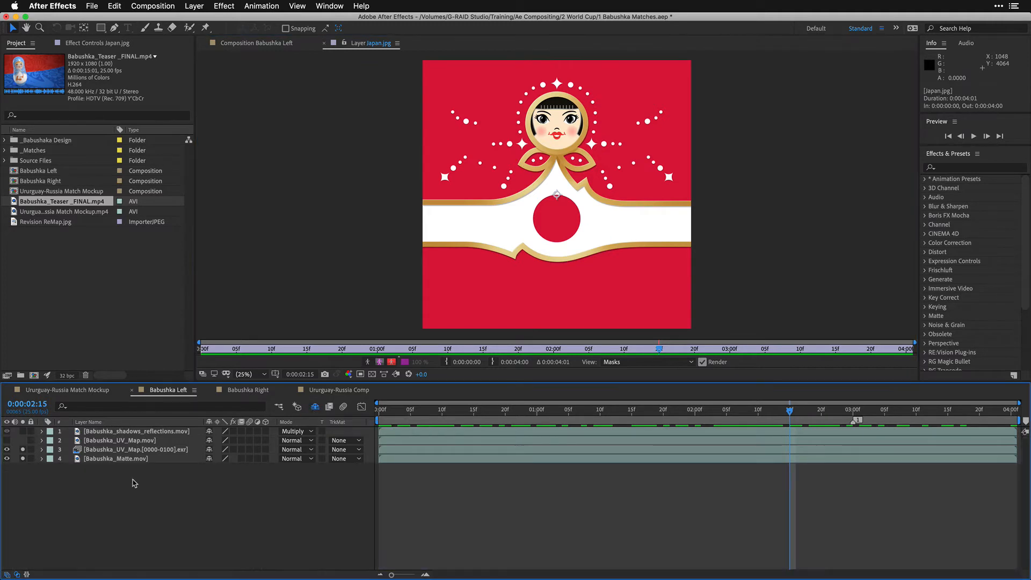
# Return to the Babushka Left composition view, show the EXR UV map layer's effect settings and re-enable its effects.
pyautogui.click(108, 451)
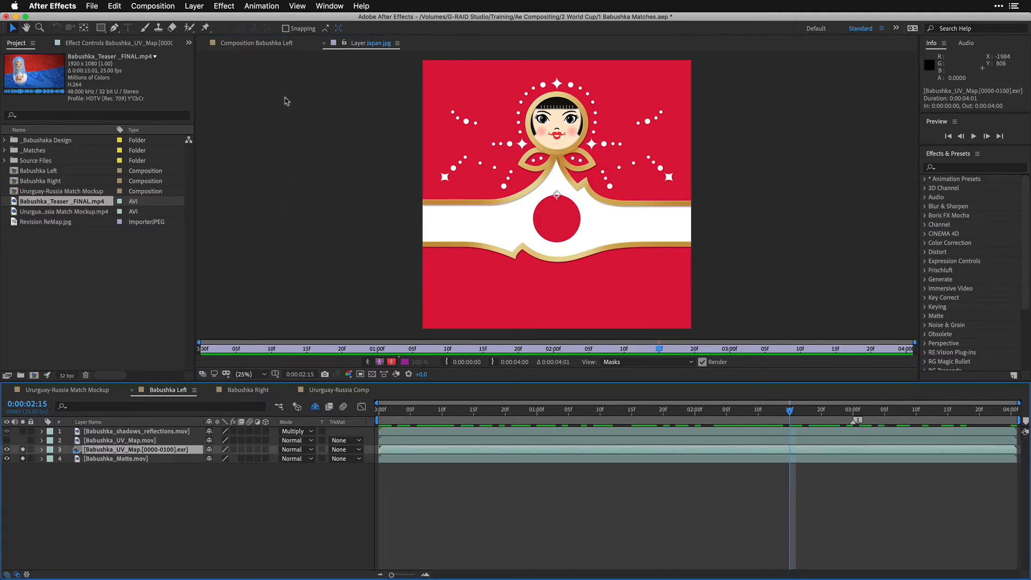
pyautogui.click(260, 45)
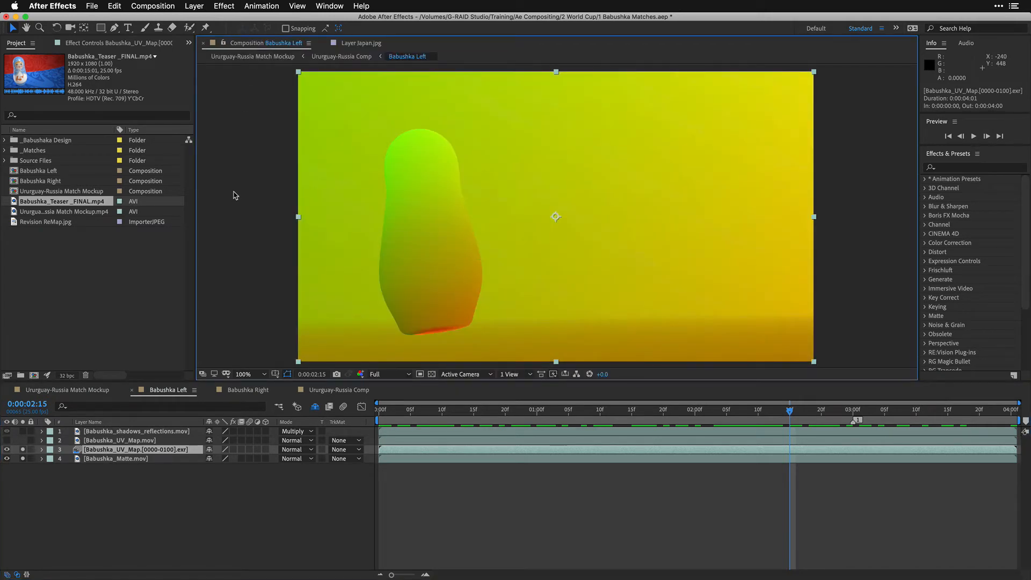
pyautogui.click(99, 43)
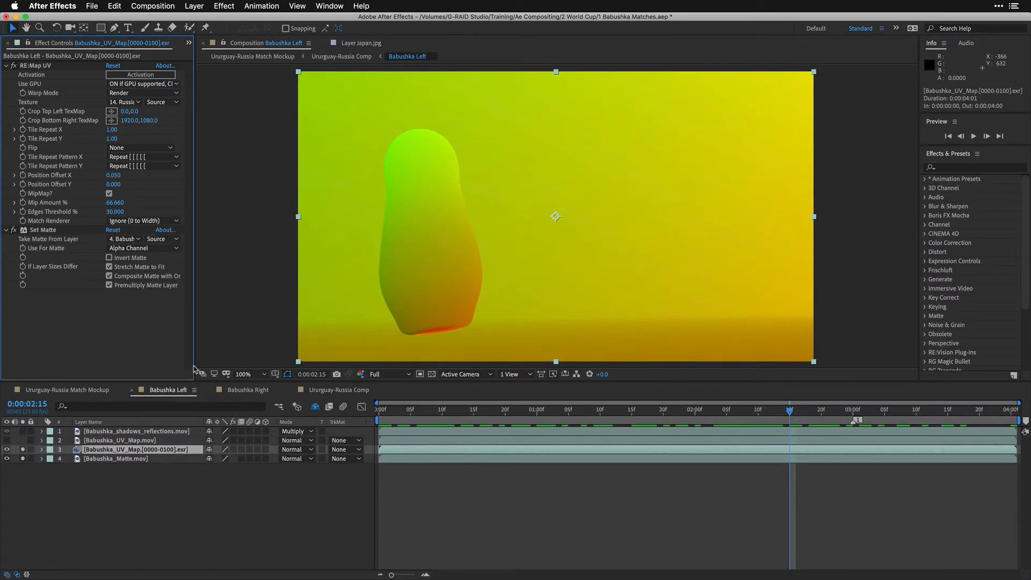
pyautogui.click(234, 450)
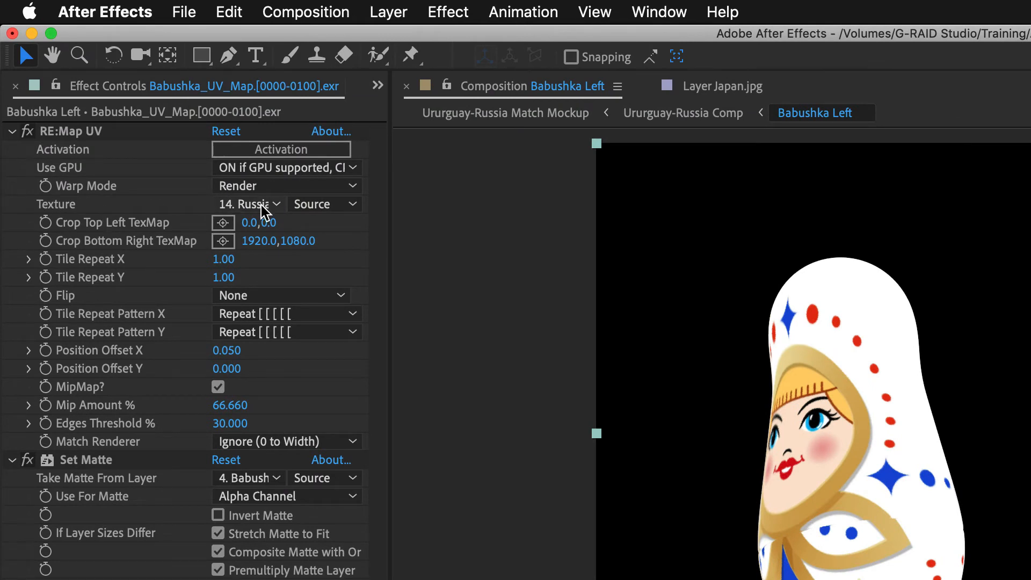
# Try Poland.jpg as the RE:Map UV texture, switch it to Japan.jpg, and set Position Offset X to 0.130.
pyautogui.click(277, 206)
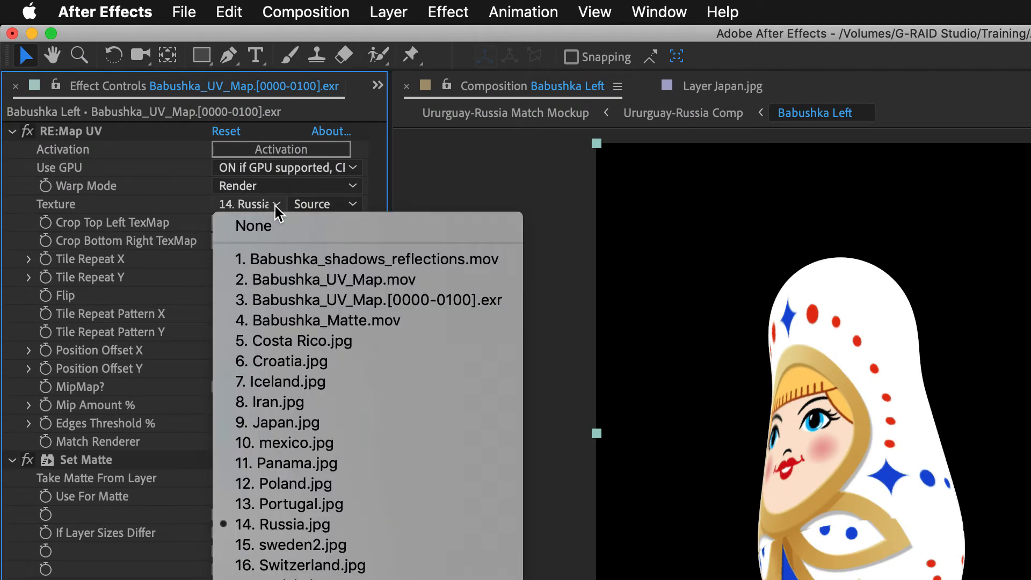
pyautogui.click(280, 485)
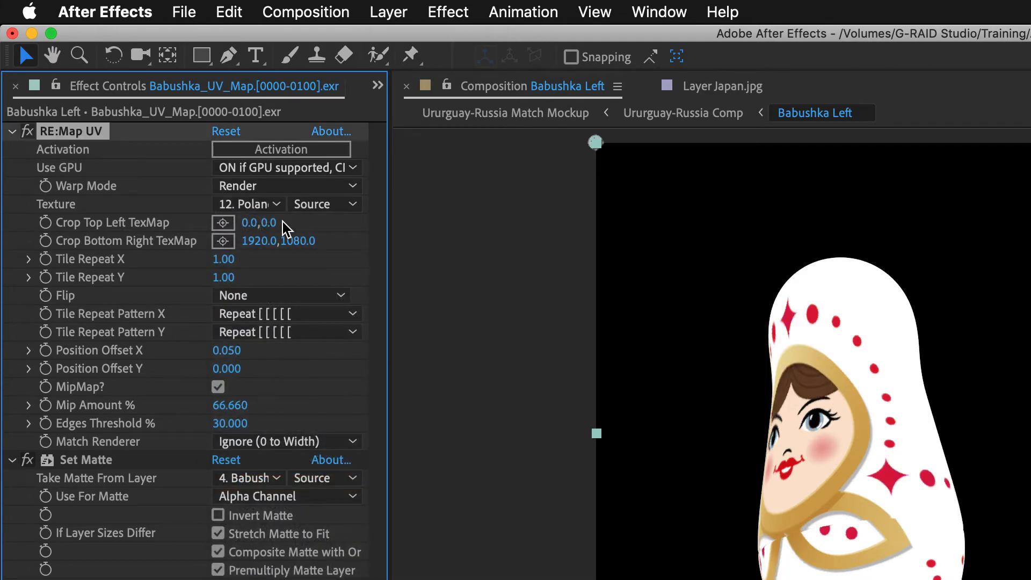
pyautogui.click(260, 206)
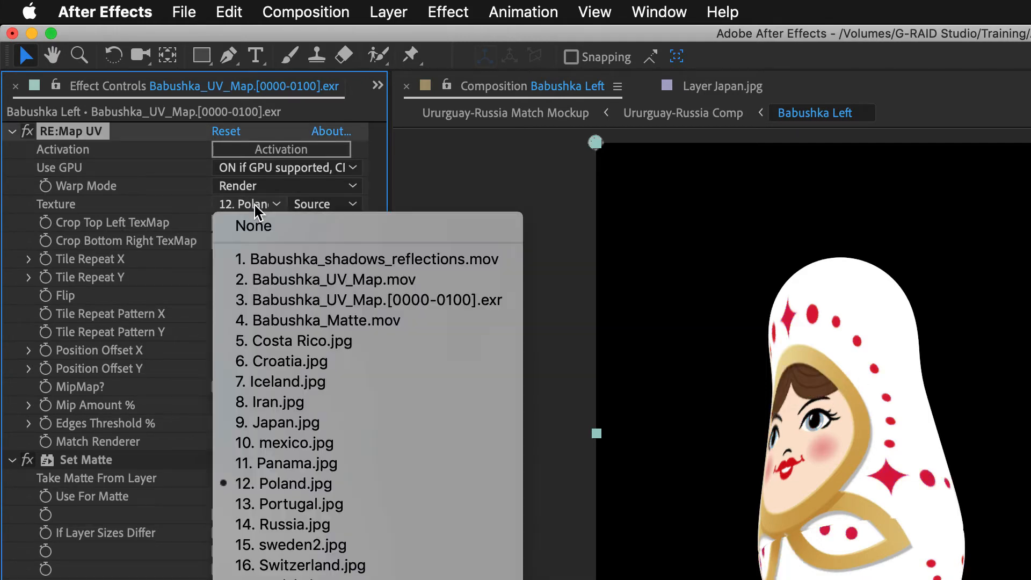
pyautogui.click(277, 423)
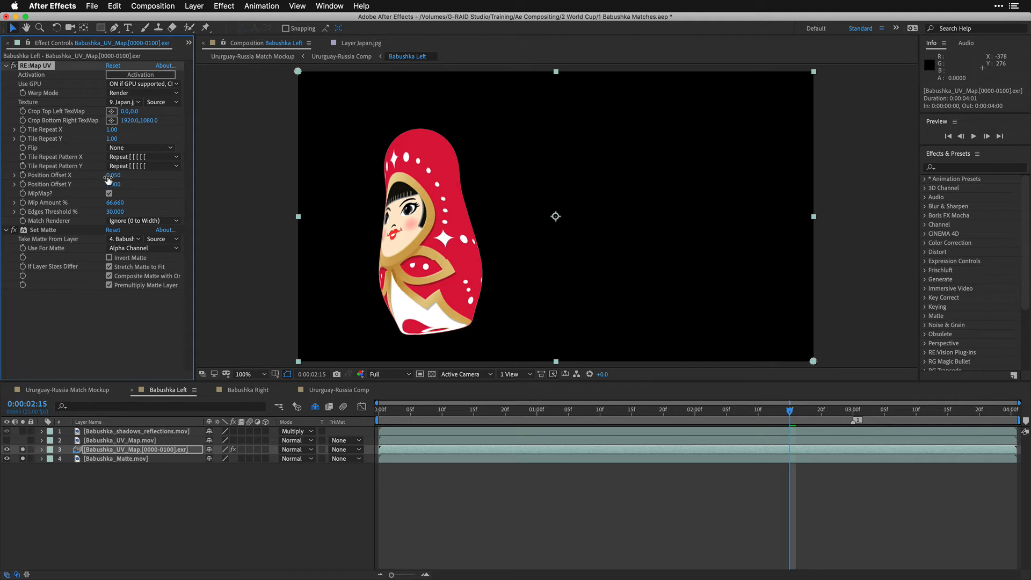
pyautogui.moveTo(112, 176)
pyautogui.mouseDown()
pyautogui.moveTo(128, 177)
pyautogui.moveTo(98, 178)
pyautogui.moveTo(107, 178)
pyautogui.mouseUp()
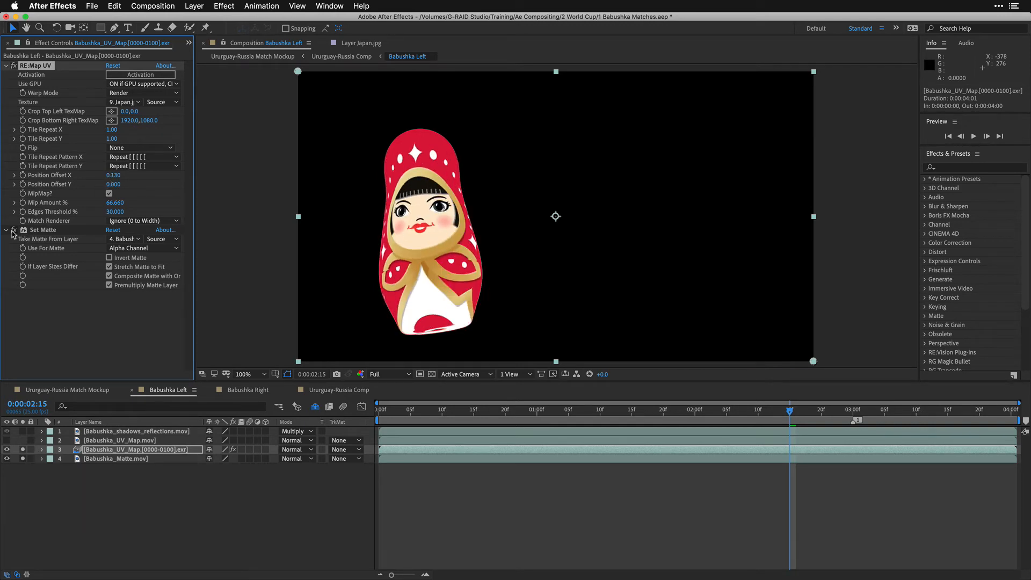
# Compare the EXR layer with Set Matte disabled and with all effects off, restoring both and selecting Set Matte.
pyautogui.click(13, 230)
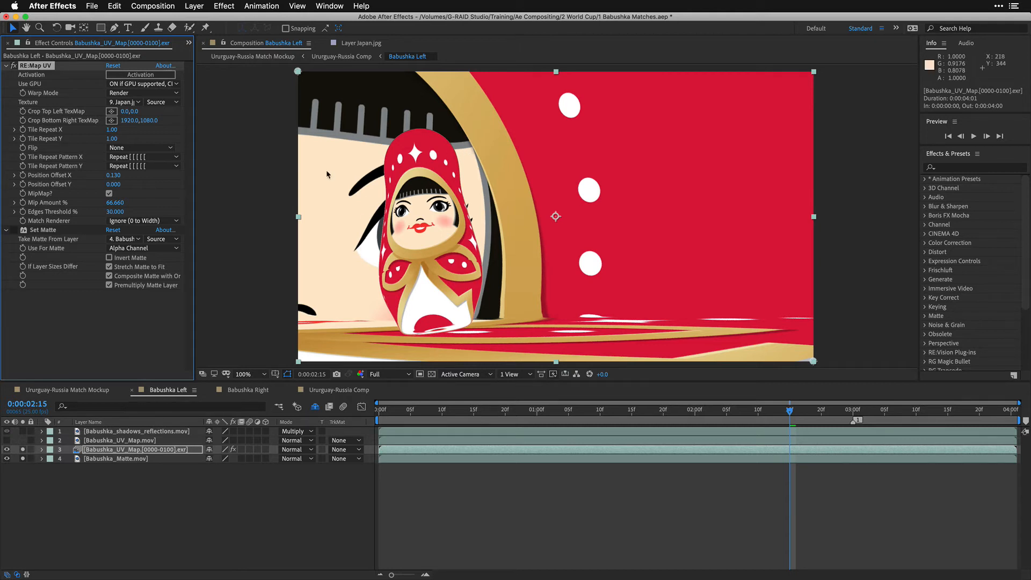
pyautogui.click(233, 449)
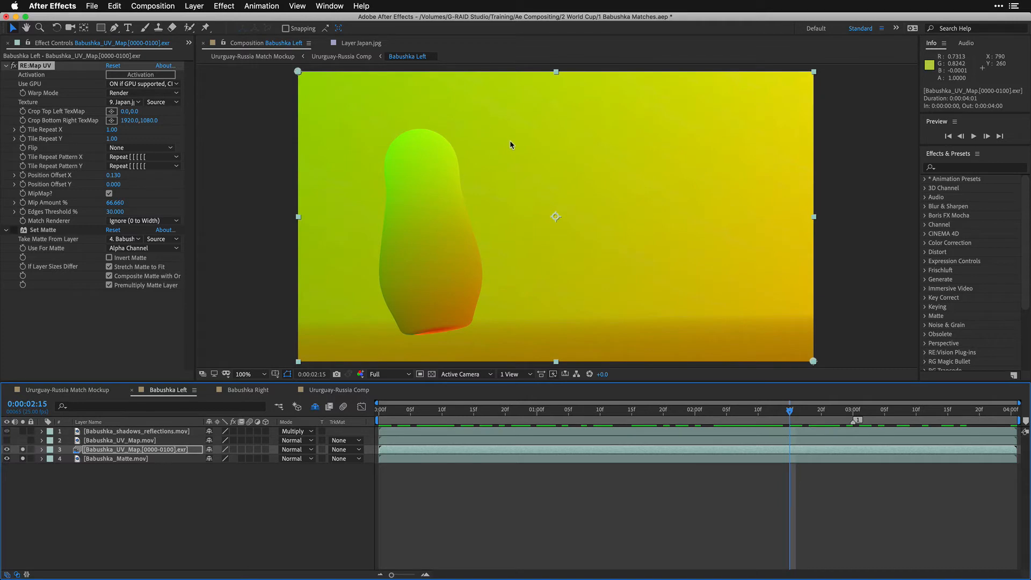
pyautogui.click(233, 450)
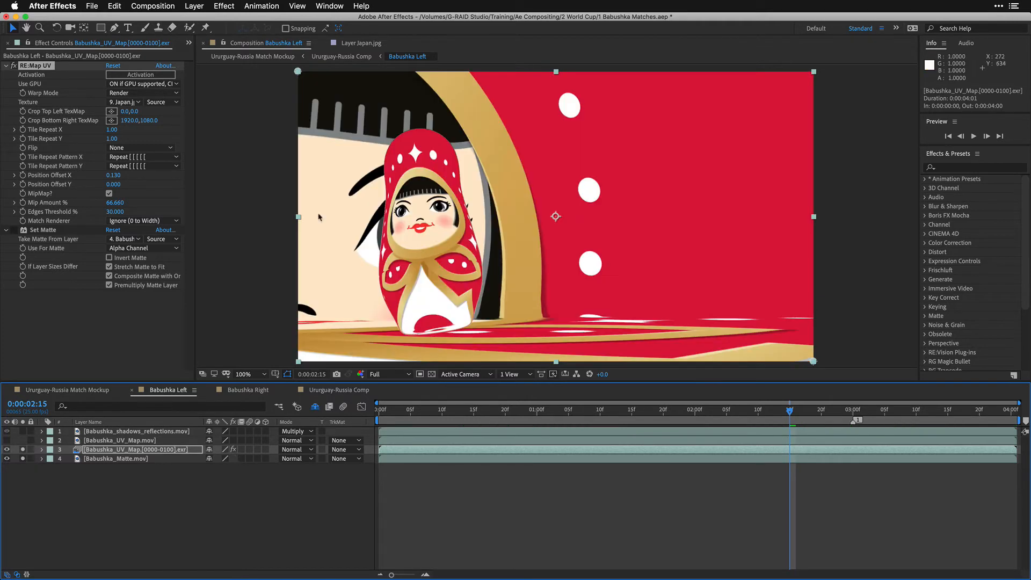
pyautogui.click(13, 230)
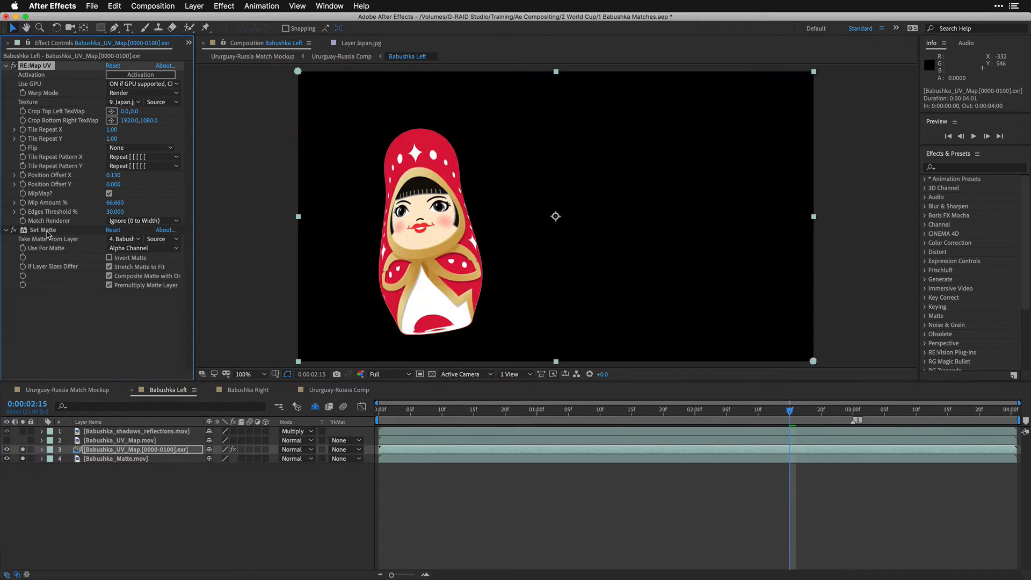
pyautogui.click(46, 230)
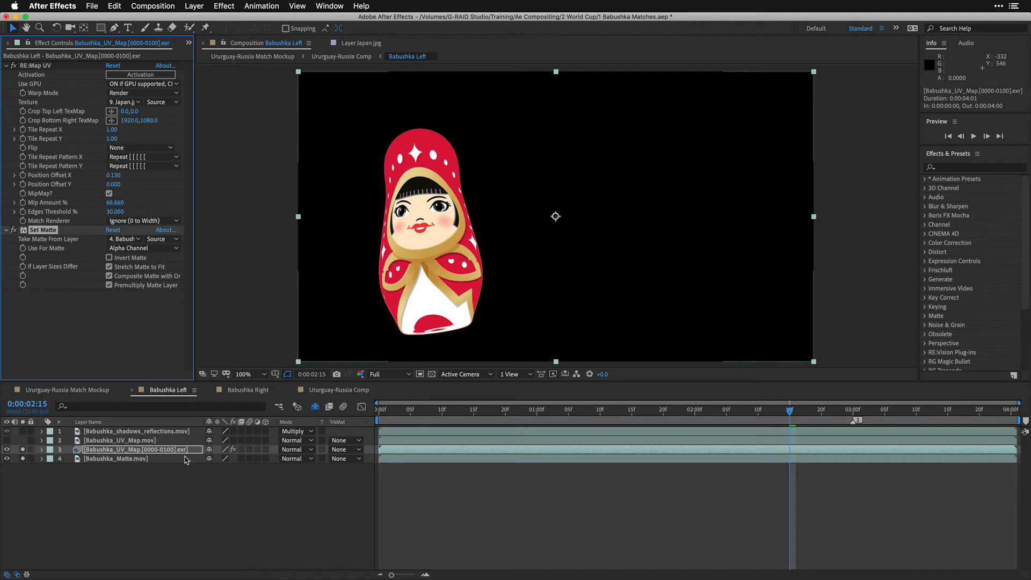
# Make the Babushka_UV_Map.mov layer visible, solo it and enable its effects.
pyautogui.click(122, 442)
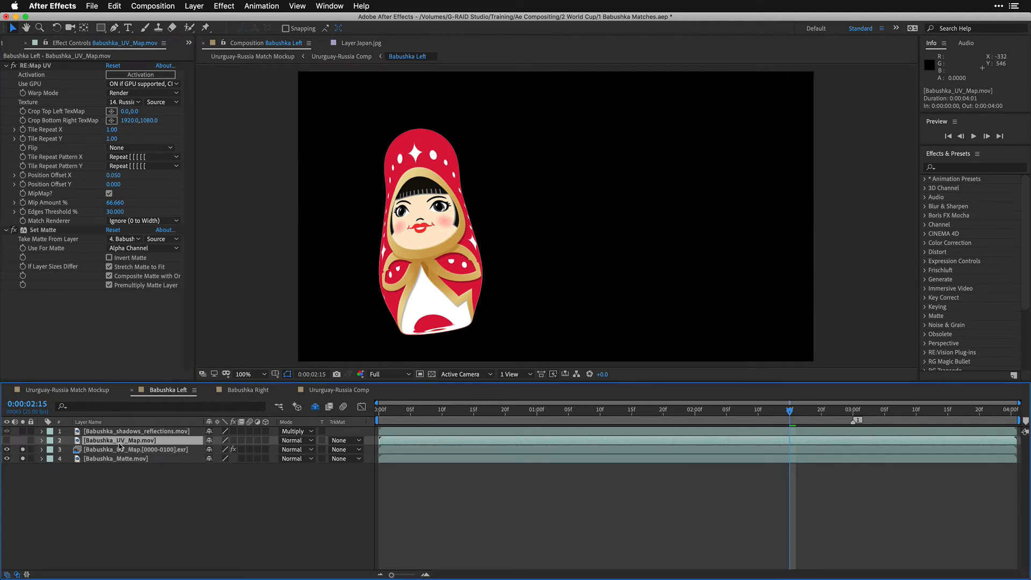
pyautogui.click(6, 440)
pyautogui.click(22, 440)
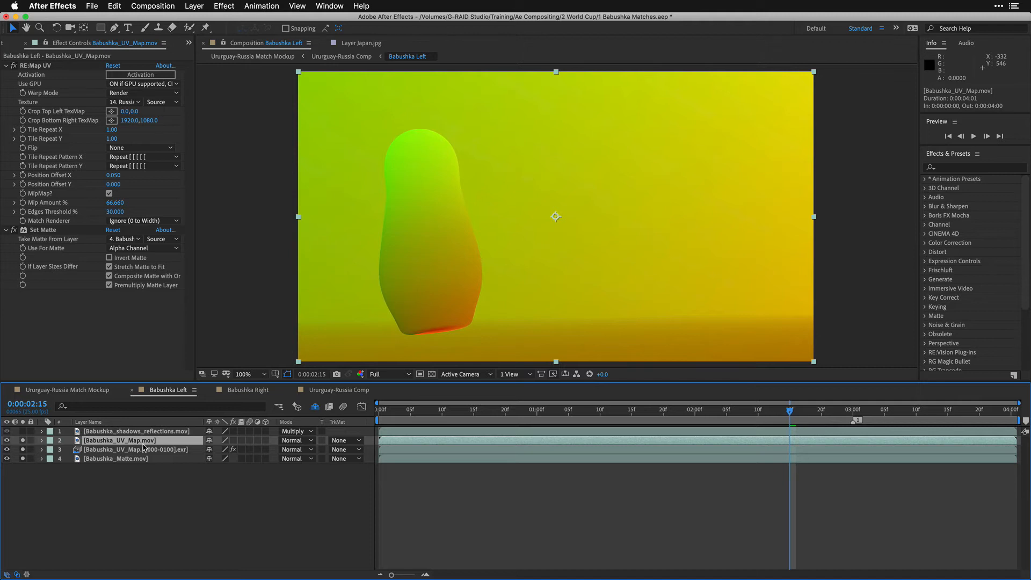
pyautogui.click(234, 441)
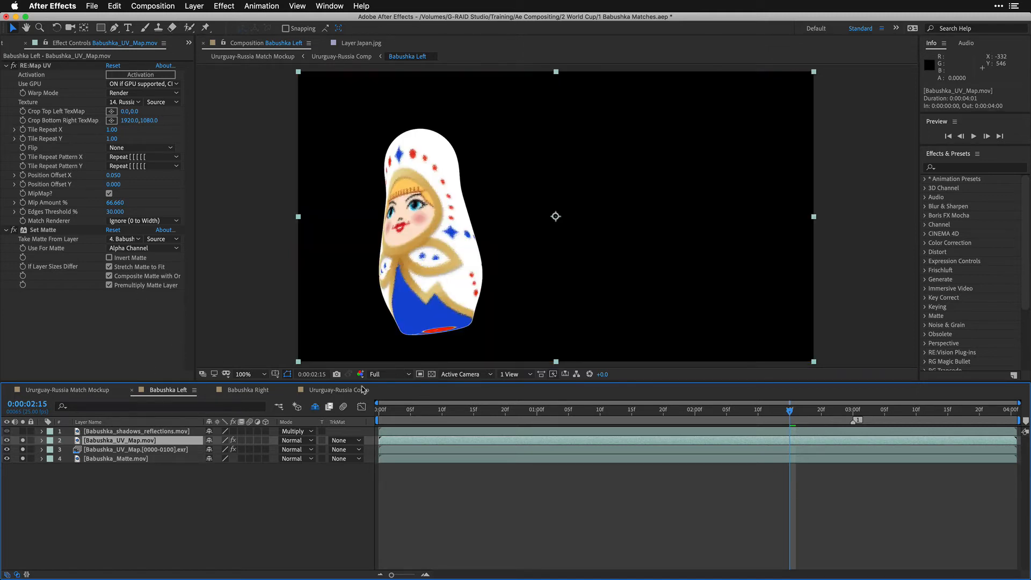
# Examine the doll's face from Babushka_UV_Map.mov at 200% zoom, comparing the layer with its effects off and on.
pyautogui.press('.')
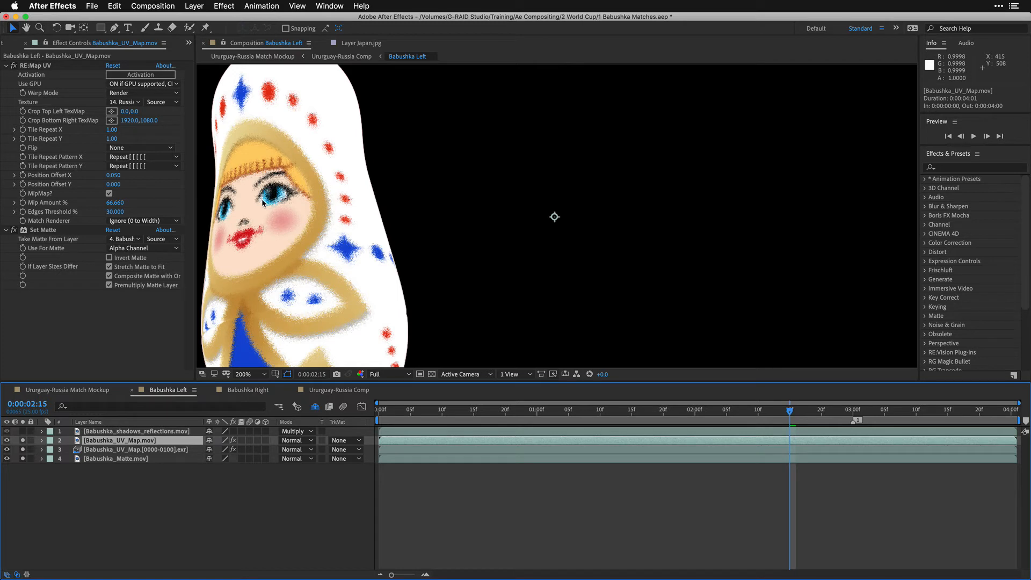
pyautogui.moveTo(273, 189); pyautogui.dragTo(422, 189)
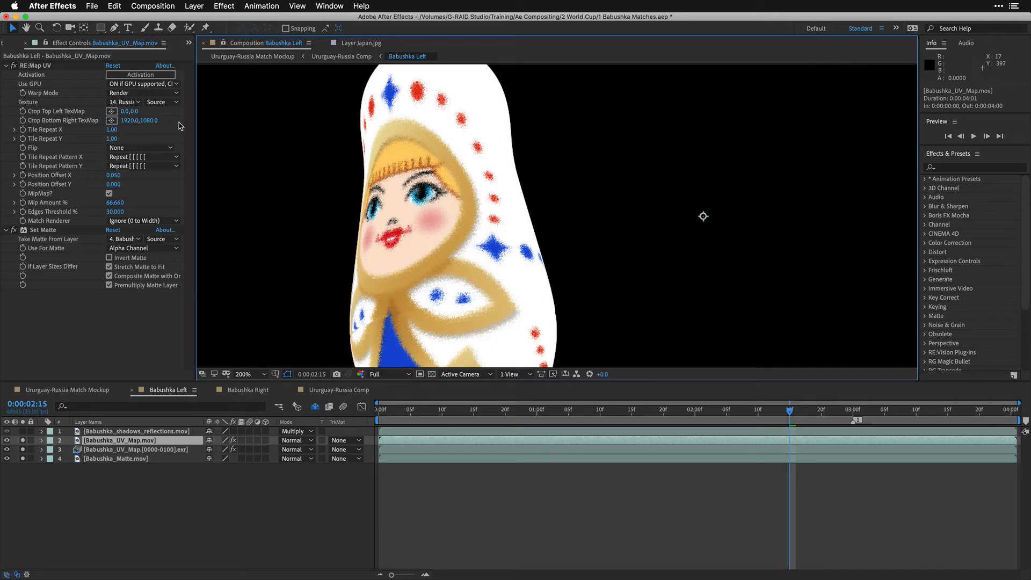
pyautogui.click(232, 441)
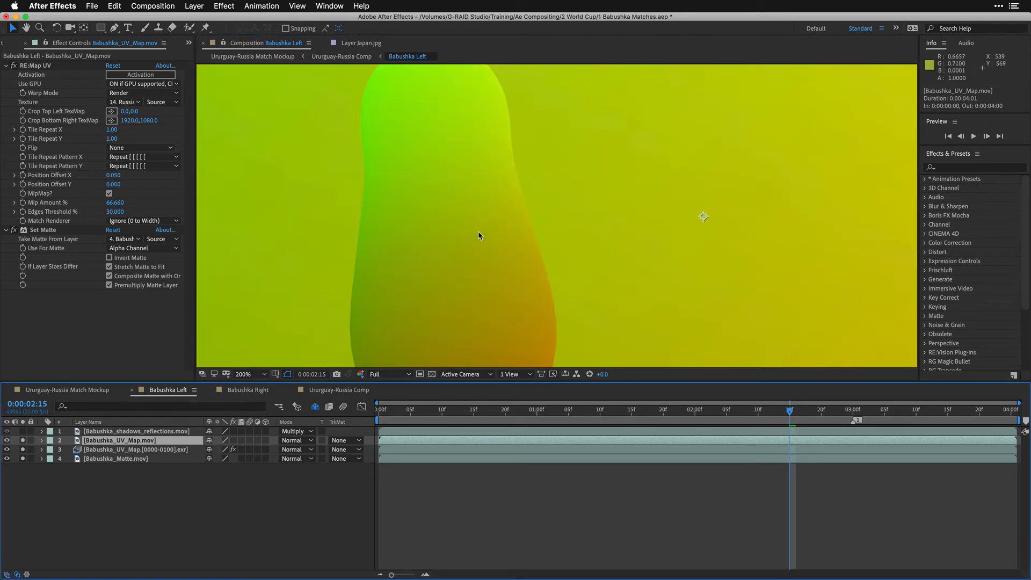
pyautogui.click(233, 441)
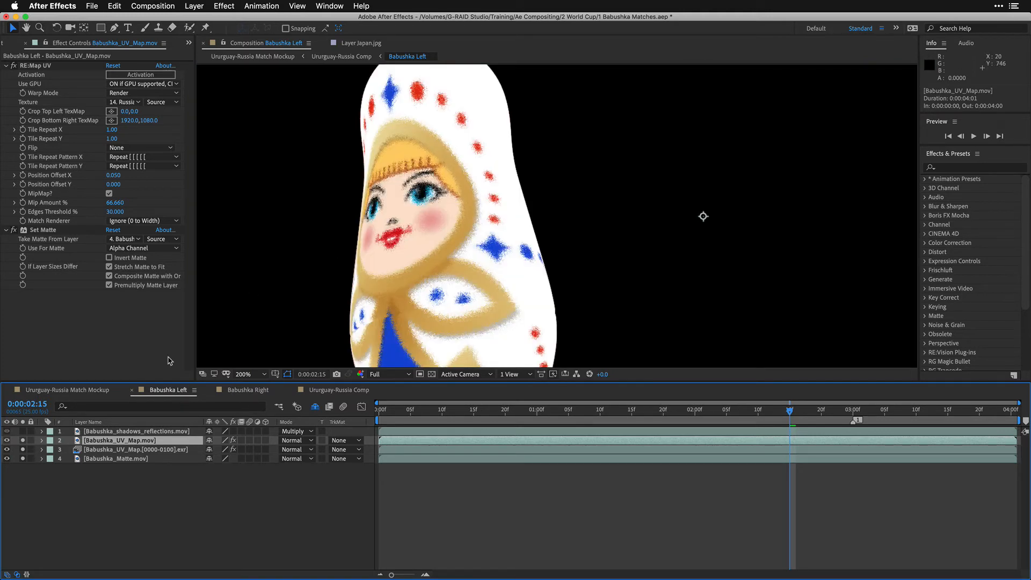
# Hide the Babushka_UV_Map.mov layer, fit the whole frame in view at 100%, and select Babushka_shadows_reflections.mov.
pyautogui.click(6, 441)
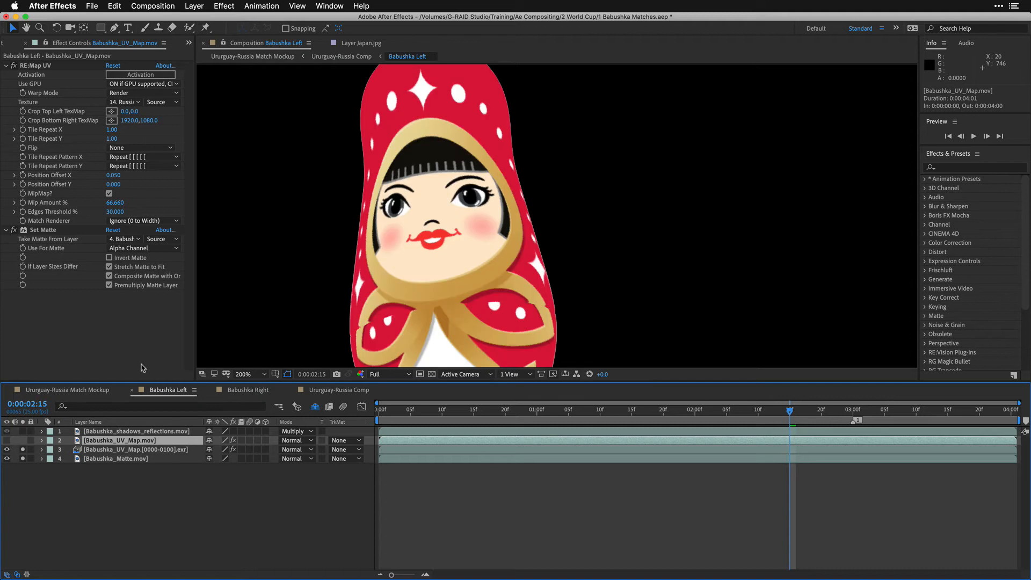
pyautogui.hotkey('alt', '/')
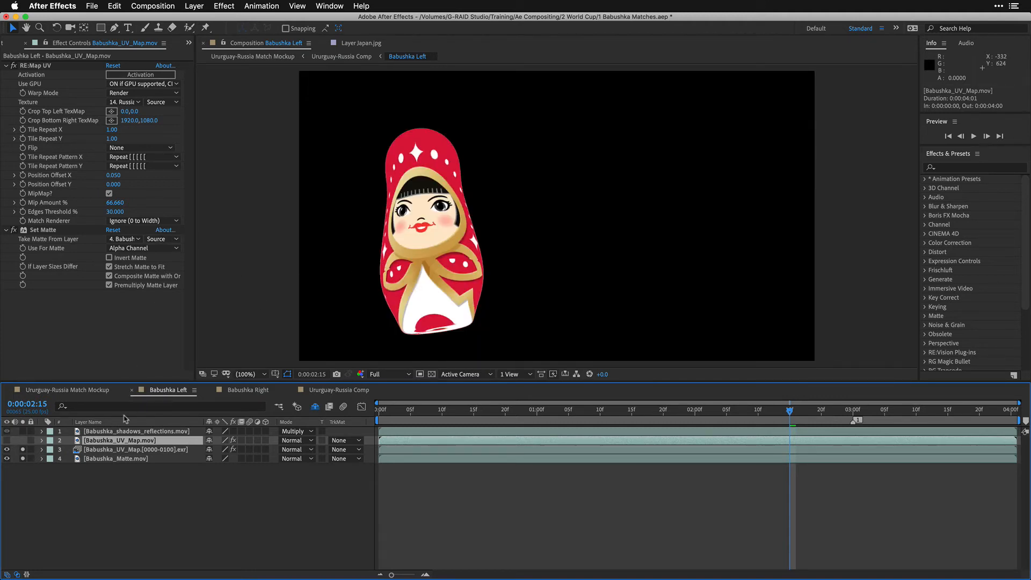
pyautogui.click(117, 431)
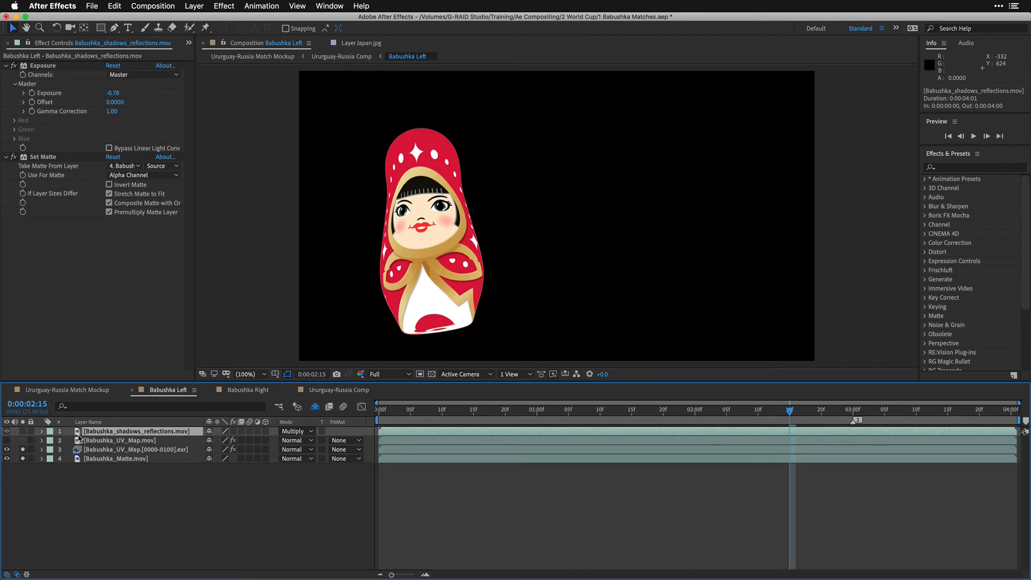
# Isolate the Babushka_shadows_reflections.mov layer by hiding the EXR and matte layers, and enable its effects.
pyautogui.click(22, 431)
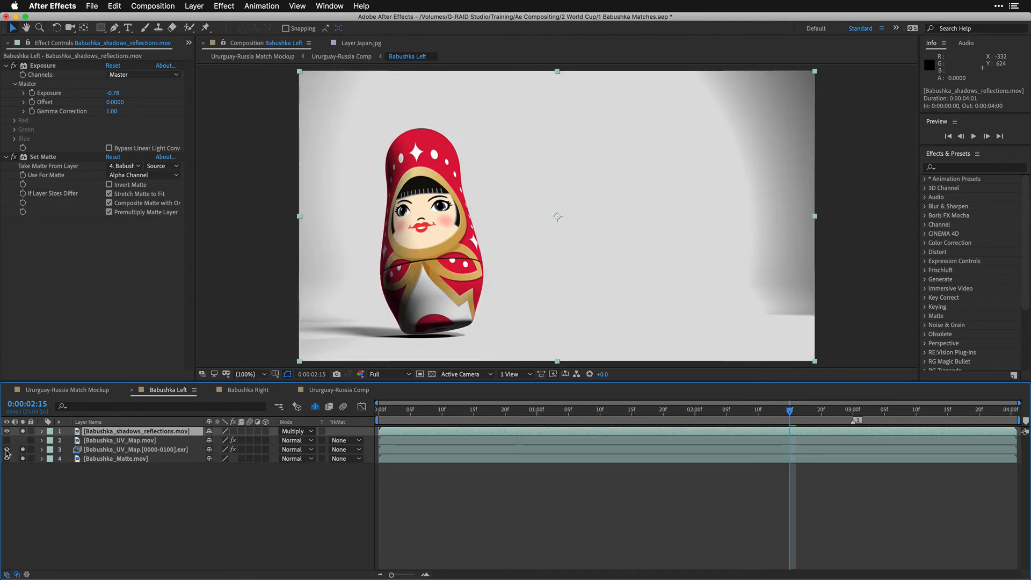
pyautogui.moveTo(7, 450); pyautogui.dragTo(7, 459)
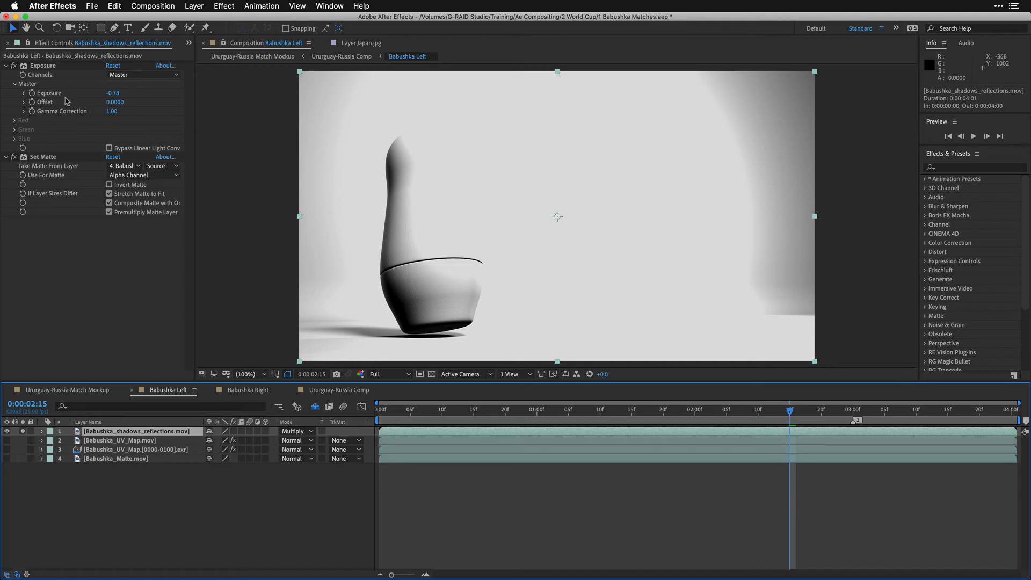
pyautogui.click(234, 430)
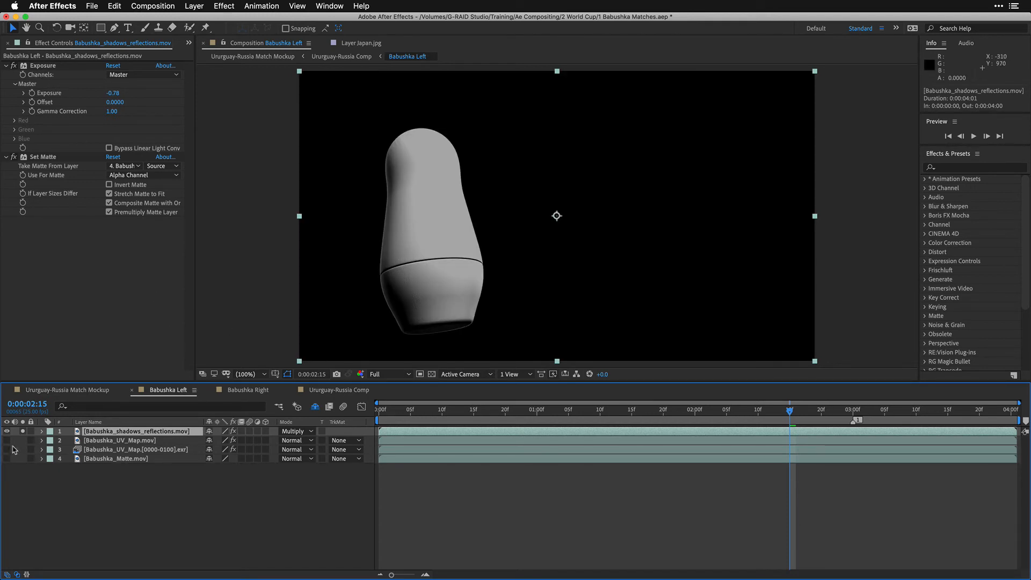
# Show the EXR layer again with the matte layer hidden, and compare the doll with the shadows and reflections layer off and on.
pyautogui.moveTo(8, 455); pyautogui.dragTo(6, 450)
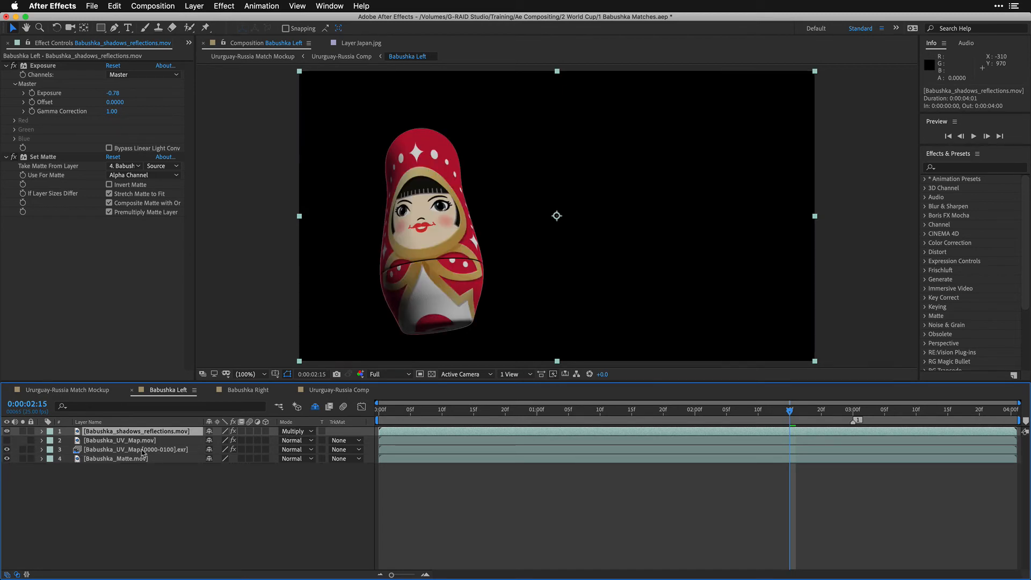
pyautogui.click(6, 459)
pyautogui.click(7, 432)
pyautogui.click(7, 432)
# Inspect the shaded doll at 0:00:01:09 and display the effects of the Babushka_UV_Map EXR layer.
pyautogui.click(639, 413)
pyautogui.moveTo(607, 414); pyautogui.dragTo(593, 414)
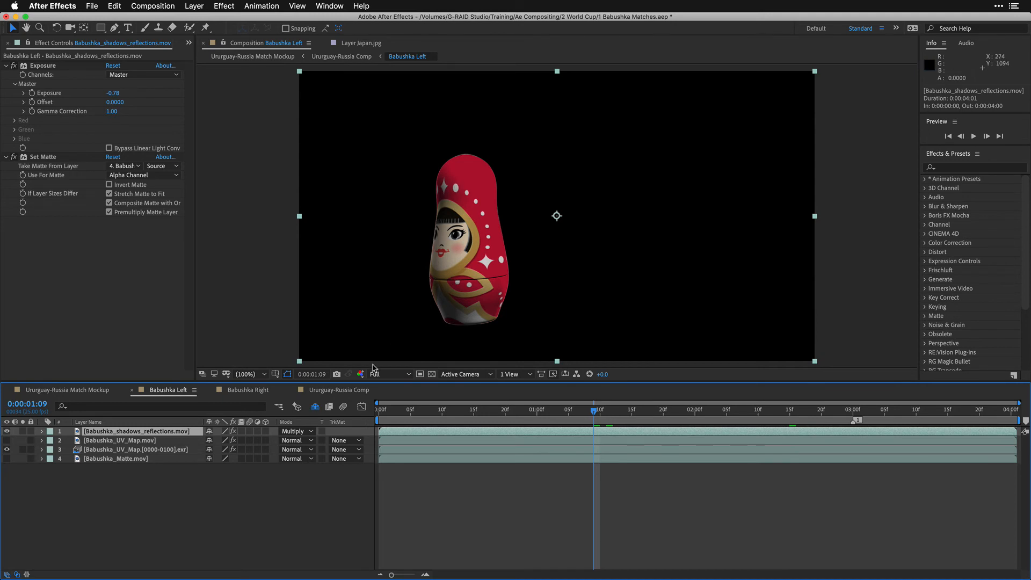
pyautogui.click(136, 449)
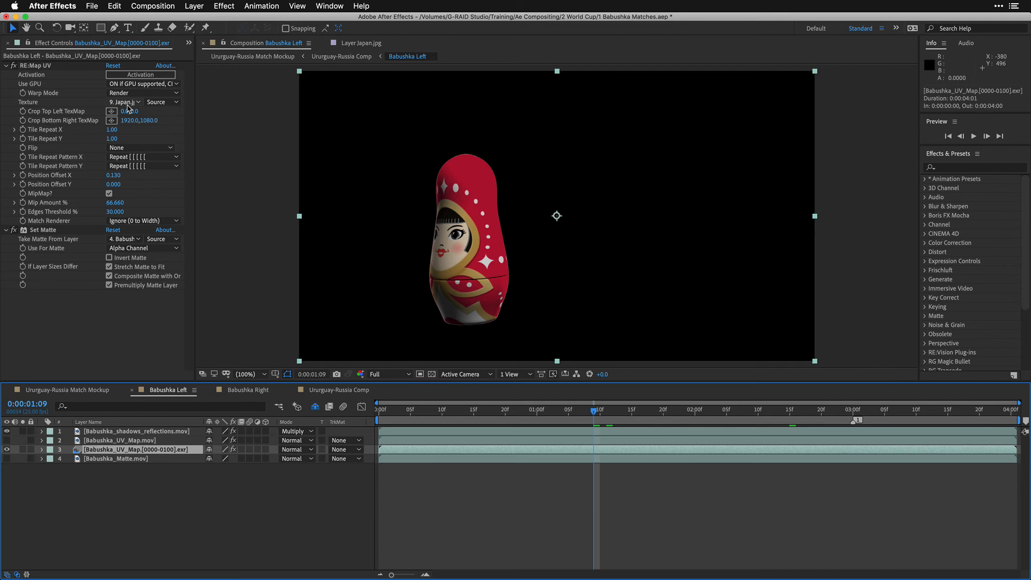
# In the Babushka Right composition, set the EXR layer's RE:Map UV texture to Australia.jpg.
pyautogui.click(247, 391)
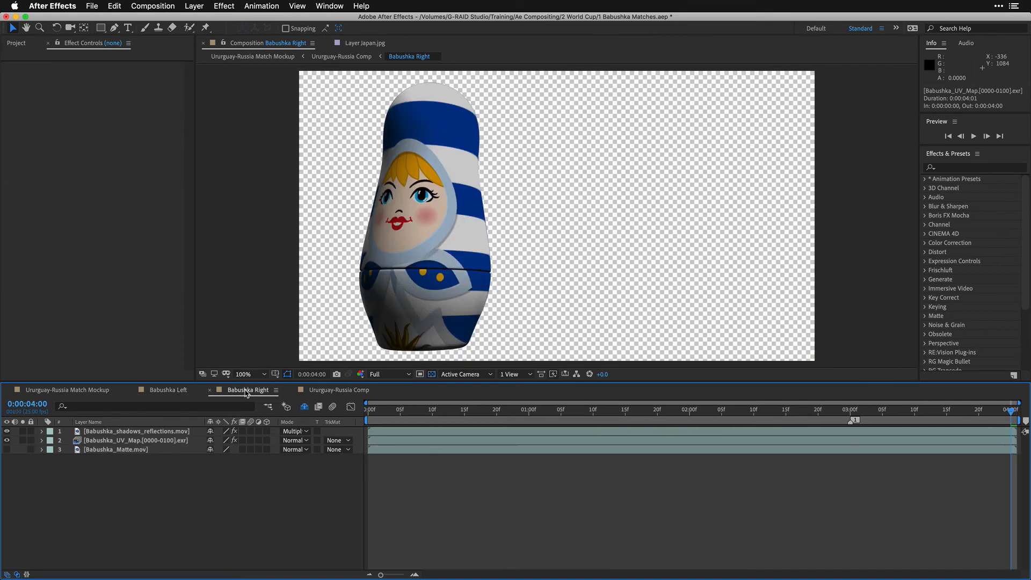
pyautogui.click(114, 441)
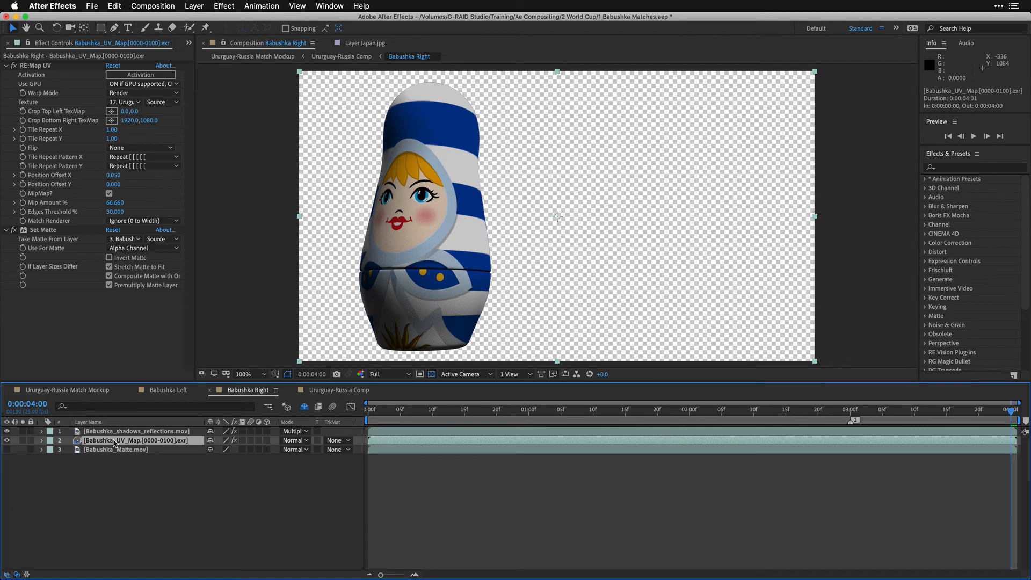
pyautogui.click(134, 103)
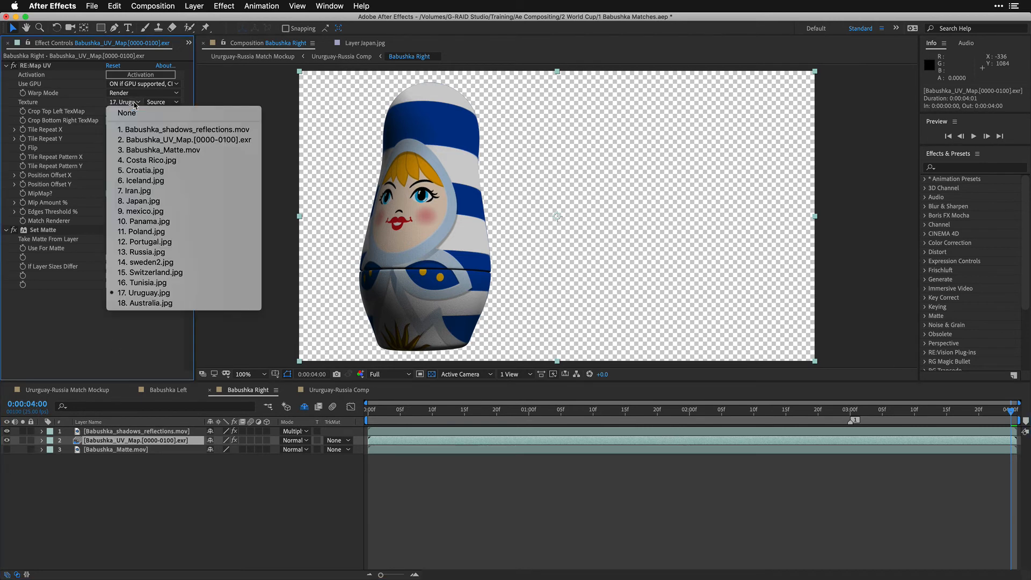
pyautogui.click(131, 304)
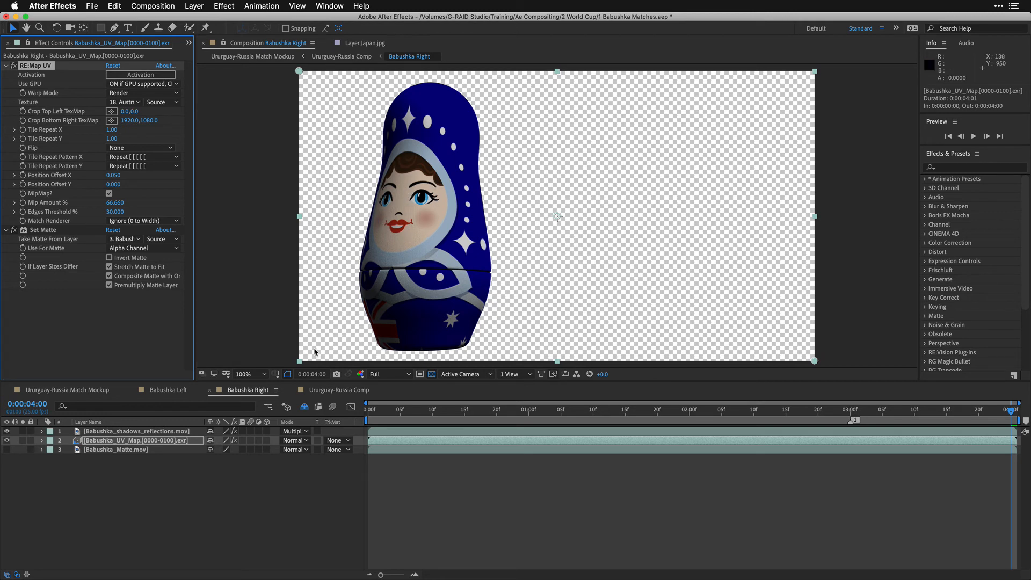
# Check both retextured dolls in the Ururguay-Russia Comp at 0:00:09:08 and open the Teams text for editing.
pyautogui.click(341, 394)
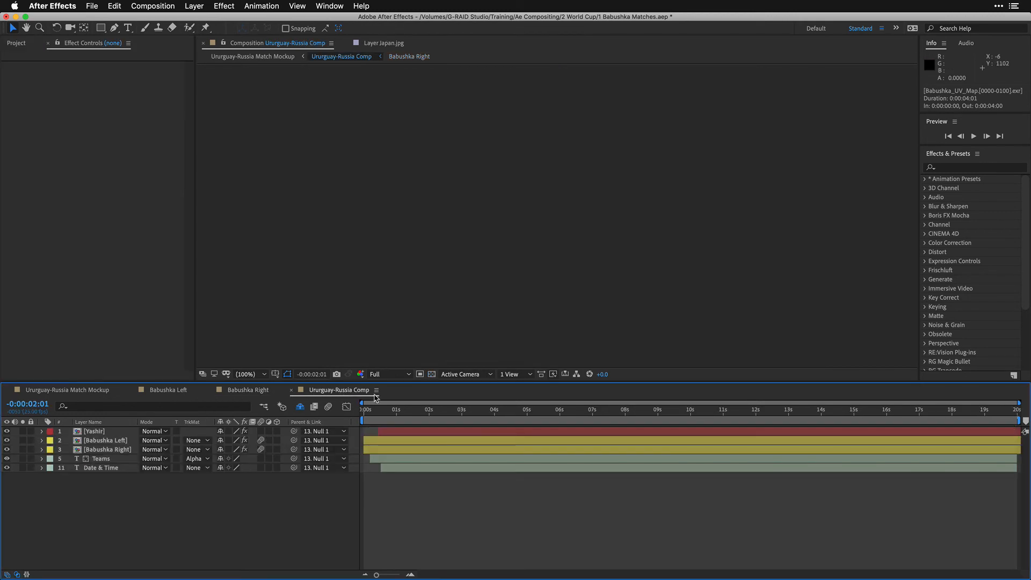
pyautogui.click(669, 412)
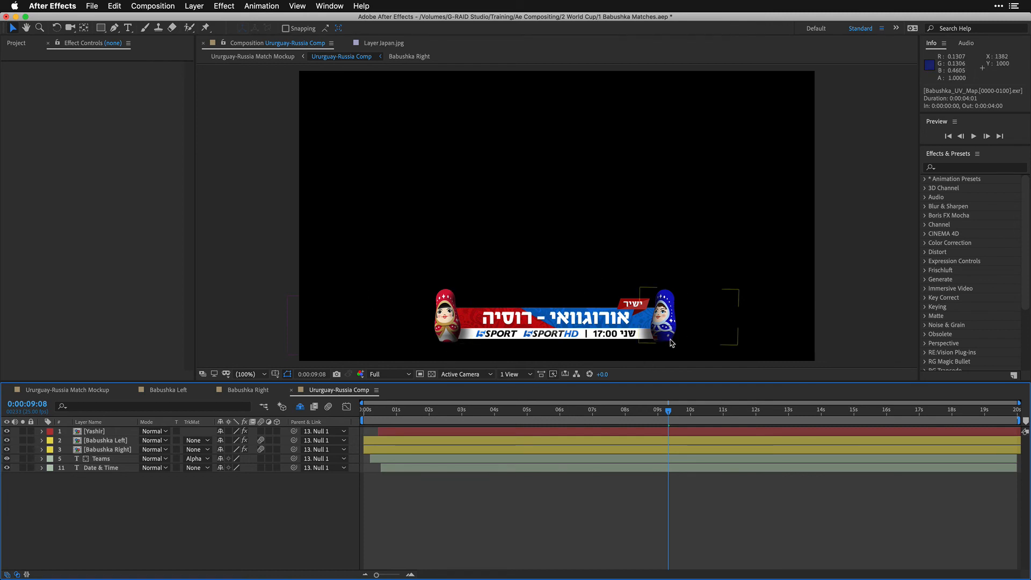
pyautogui.click(78, 460)
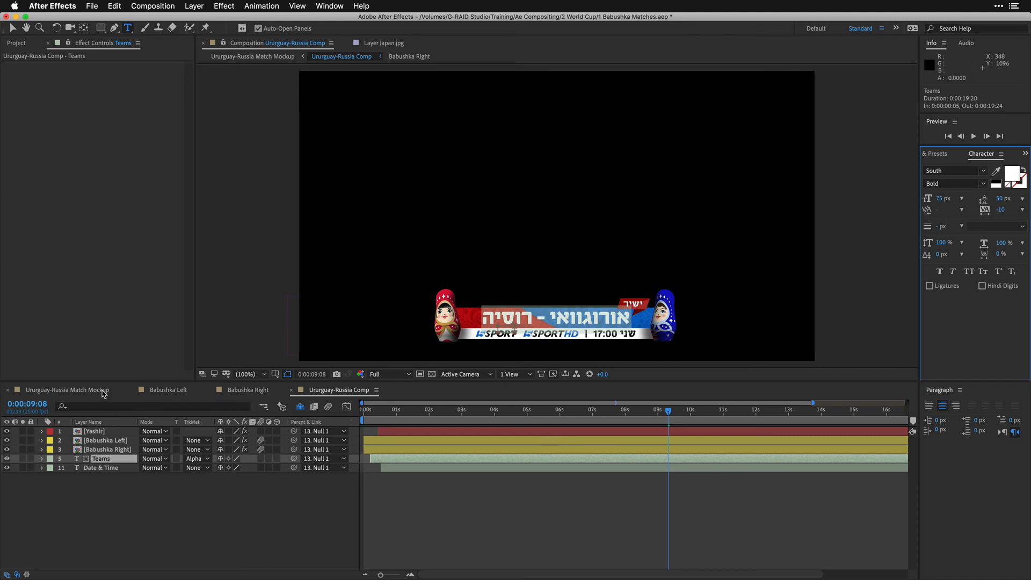
# Show the full duration of the Ururguay-Russia Match Mockup composition in the timeline and close the Paragraph panel.
pyautogui.click(105, 391)
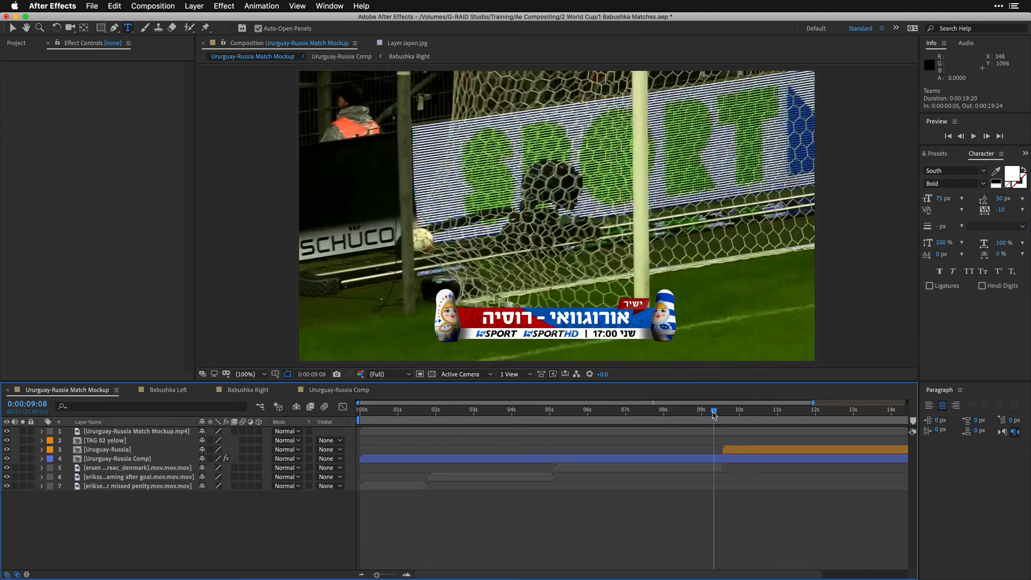
pyautogui.moveTo(812, 402); pyautogui.dragTo(907, 403)
pyautogui.click(960, 390)
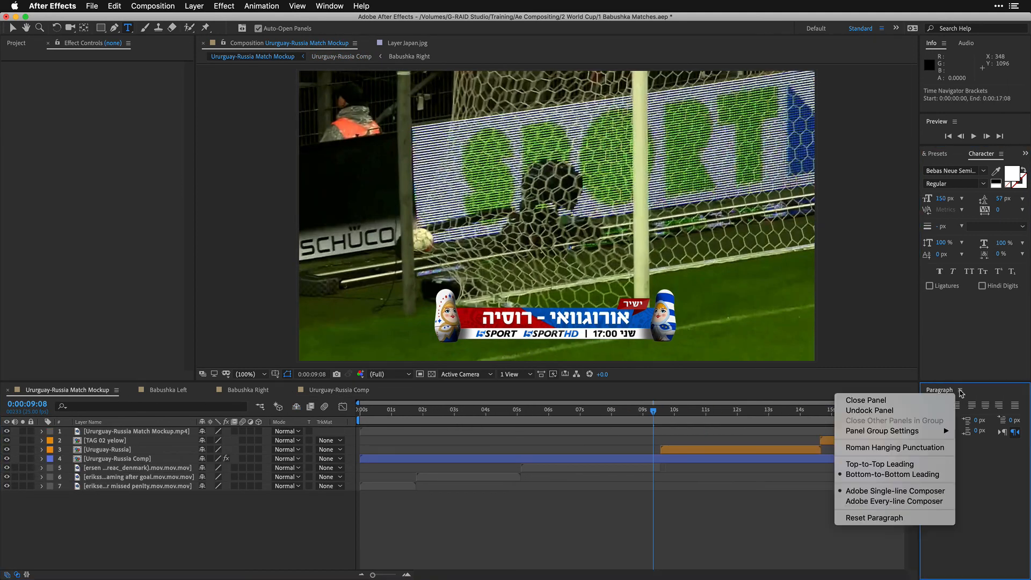
pyautogui.click(940, 401)
# Preview the Ururguay-Russia Match Mockup composition from its first frame.
pyautogui.moveTo(666, 416); pyautogui.dragTo(337, 416)
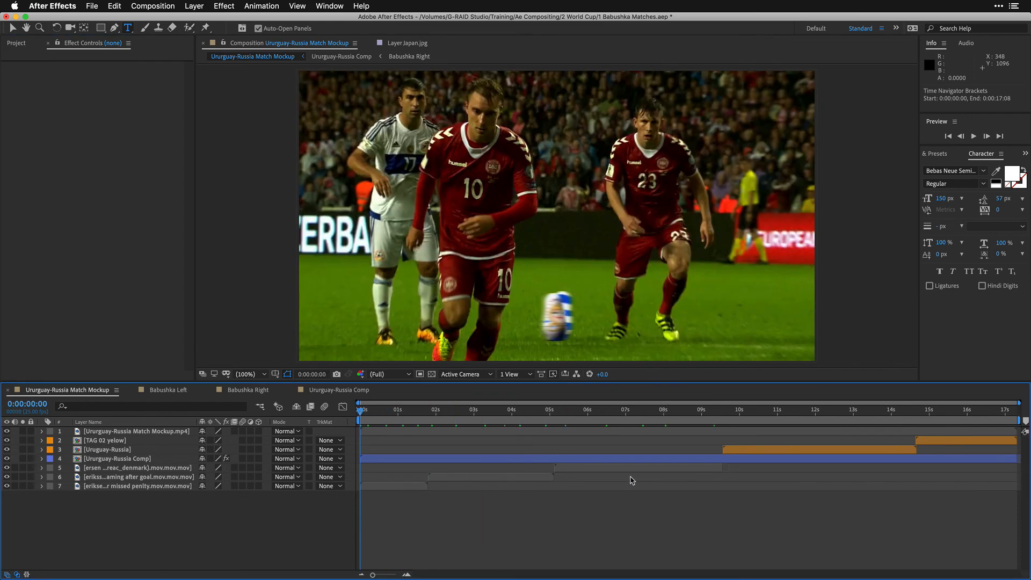
pyautogui.press('space')
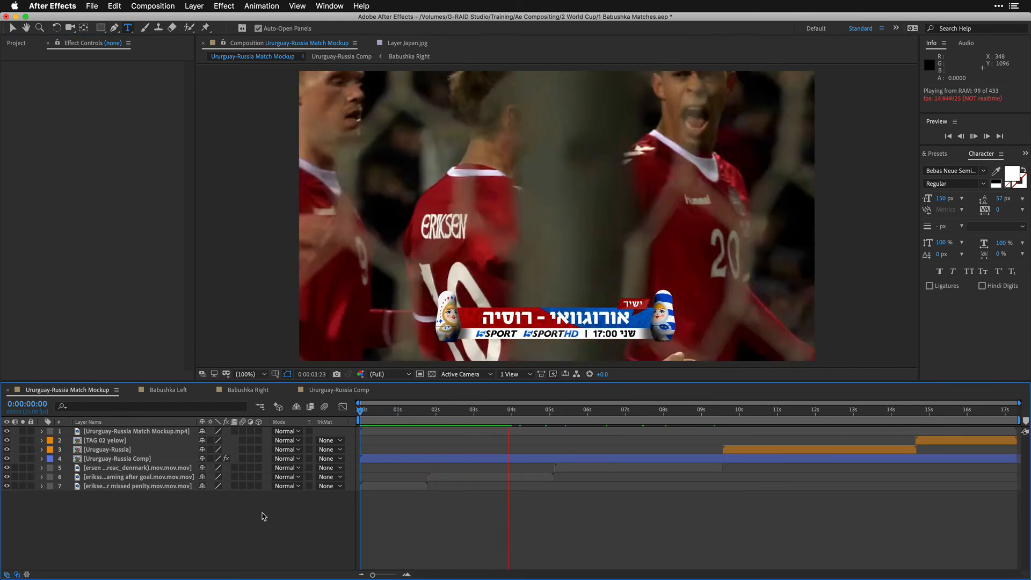